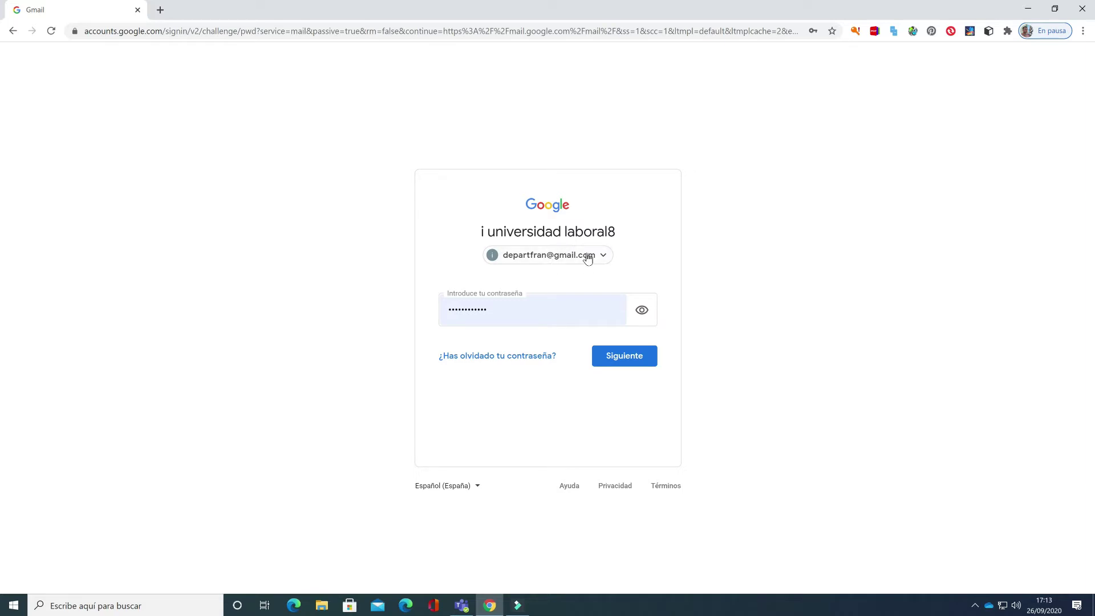
- Finish signing in to Gmail with the prefilled account password and open YouTube from the Google apps
click(610, 356)
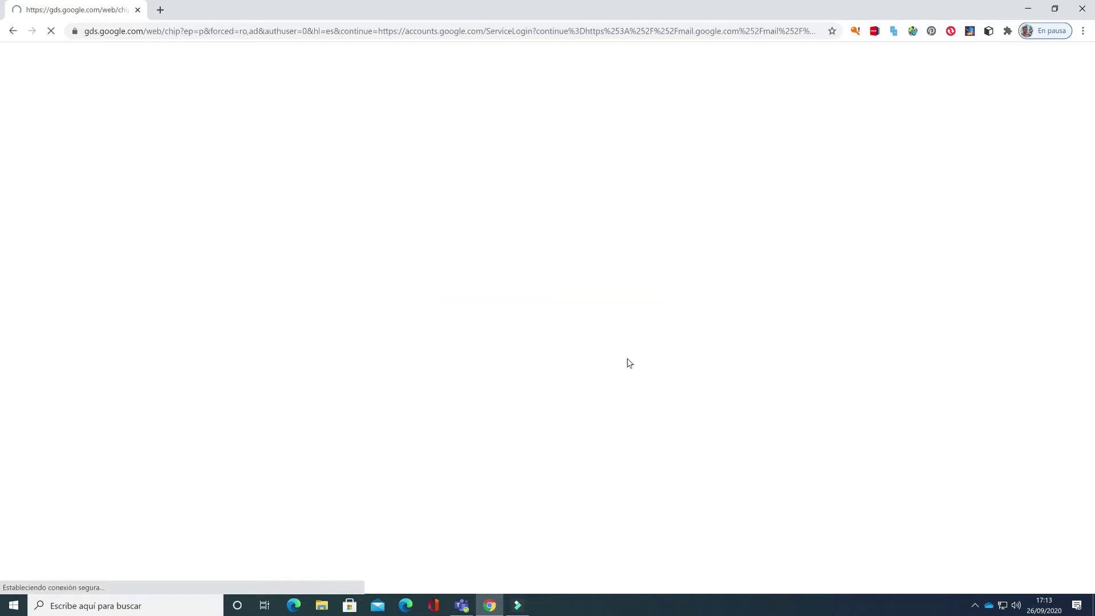
click(462, 436)
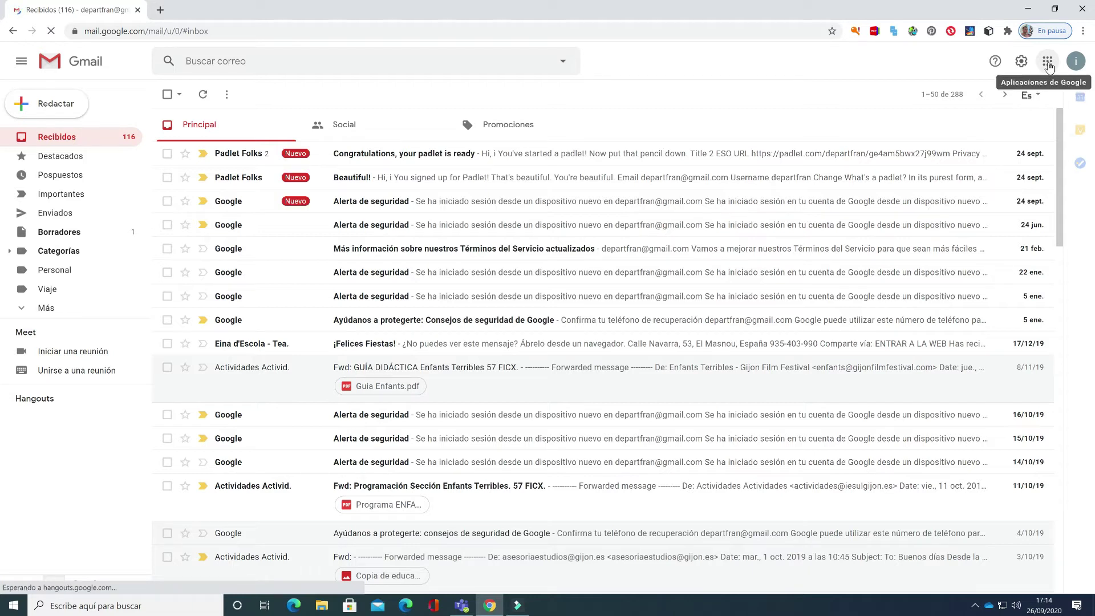
click(1048, 64)
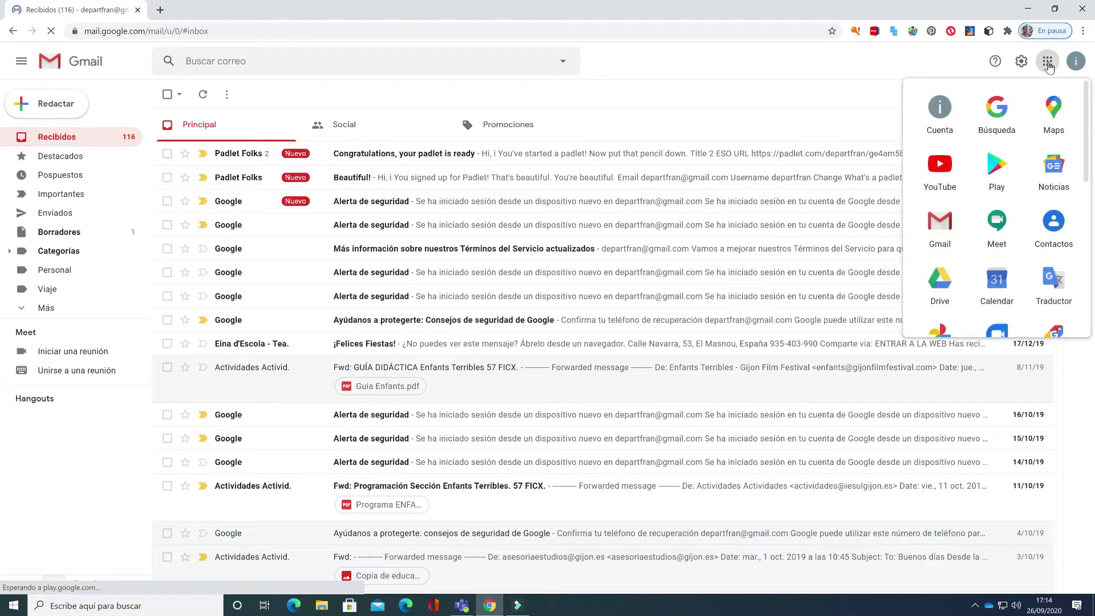
click(939, 171)
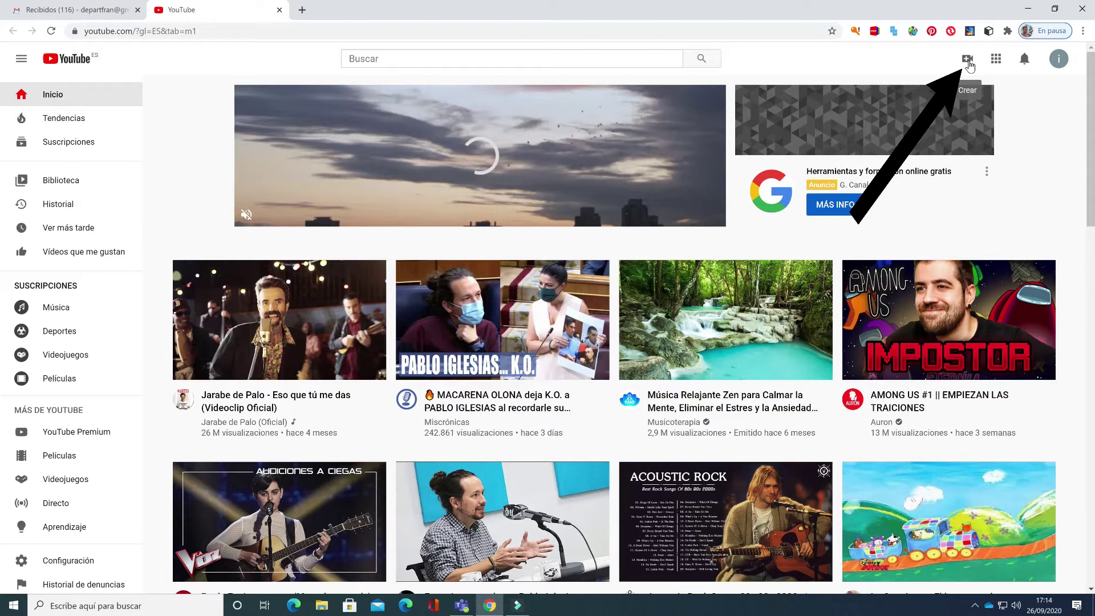
- Start a video upload on YouTube and create the required channel using the Google account's own name
click(967, 61)
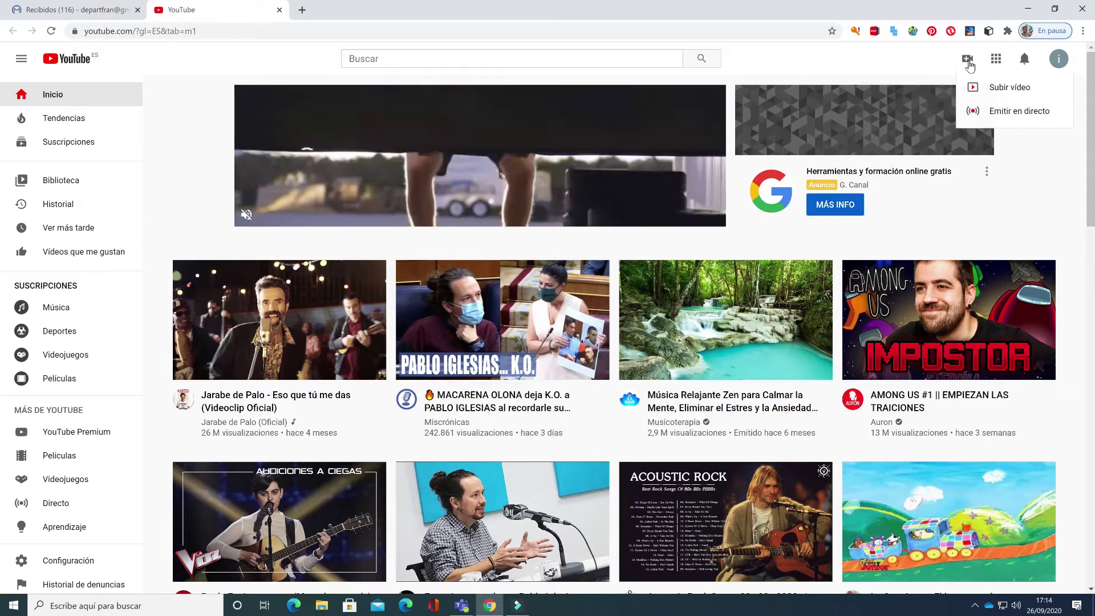
click(999, 90)
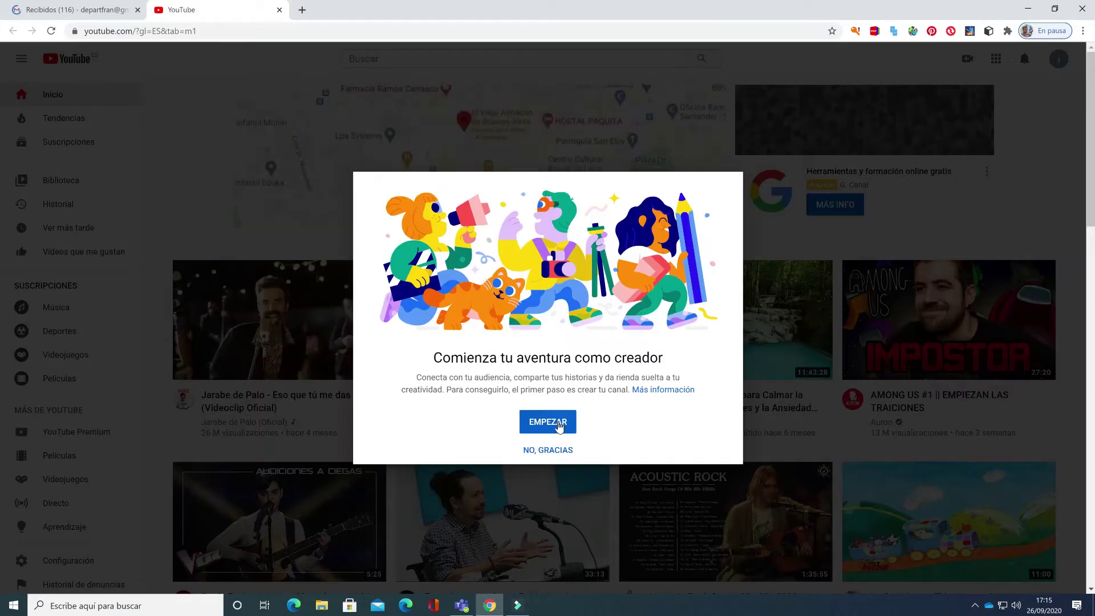
click(558, 427)
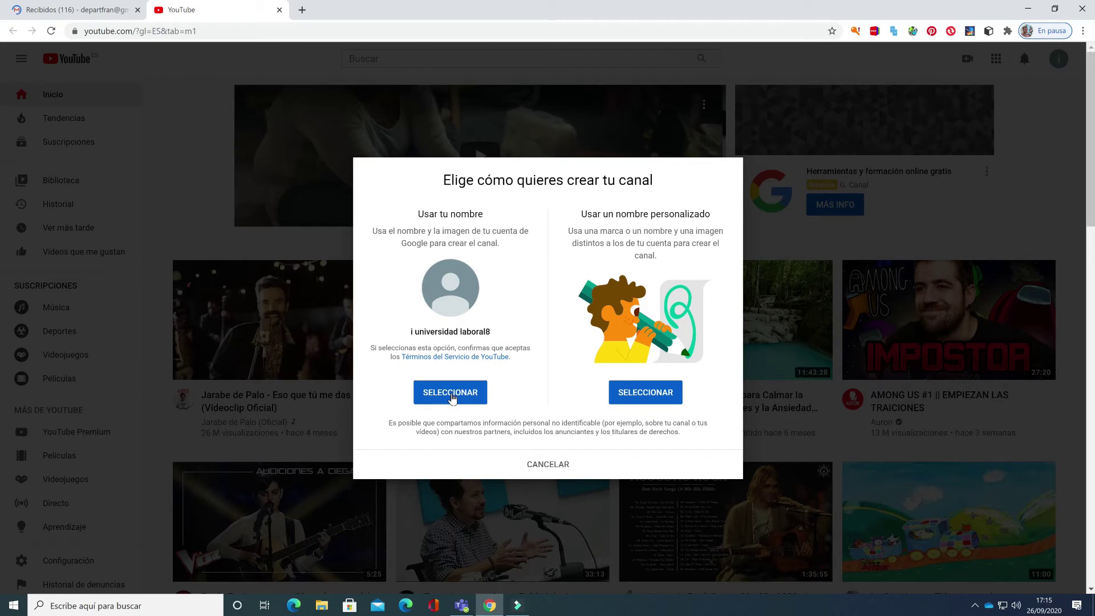
click(451, 394)
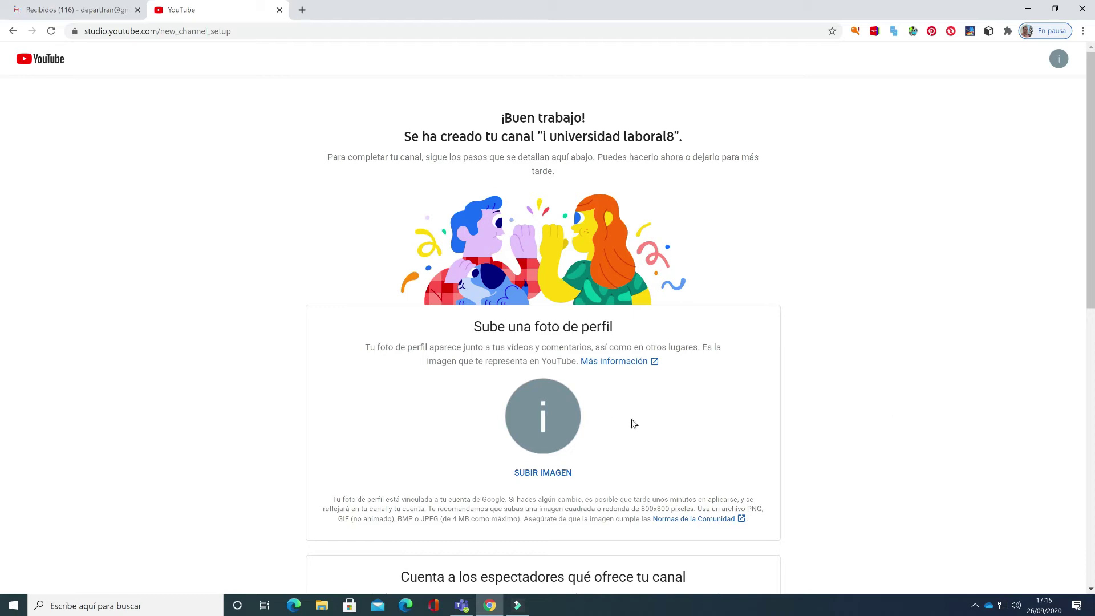
- Enter "Trabajos de francés" as the channel description and save the channel setup without adding website links
scroll(790, 417, down, 10)
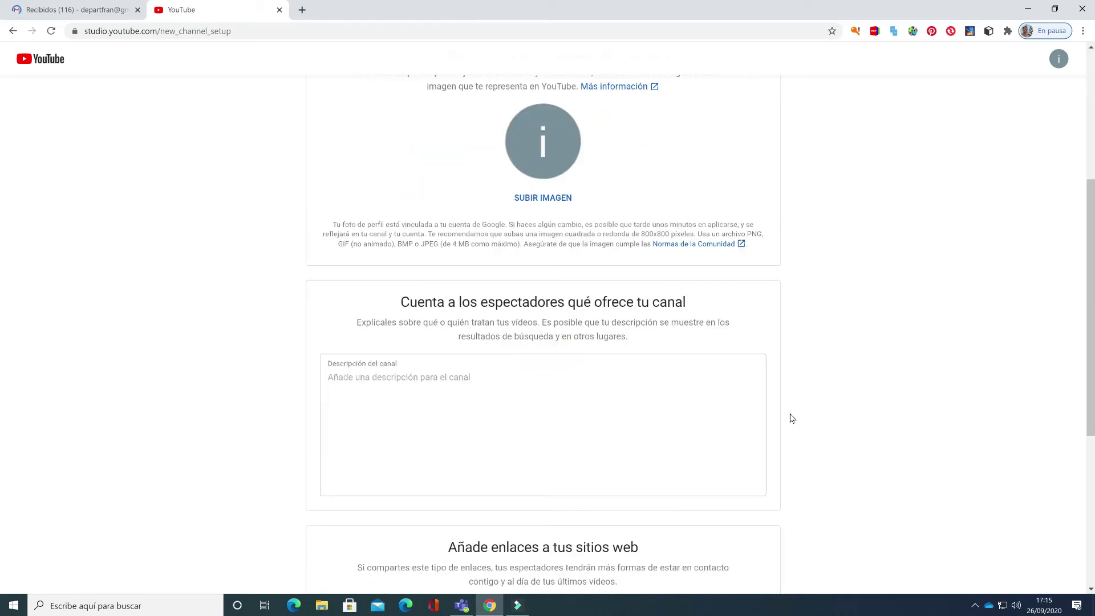
scroll(791, 418, up, 5)
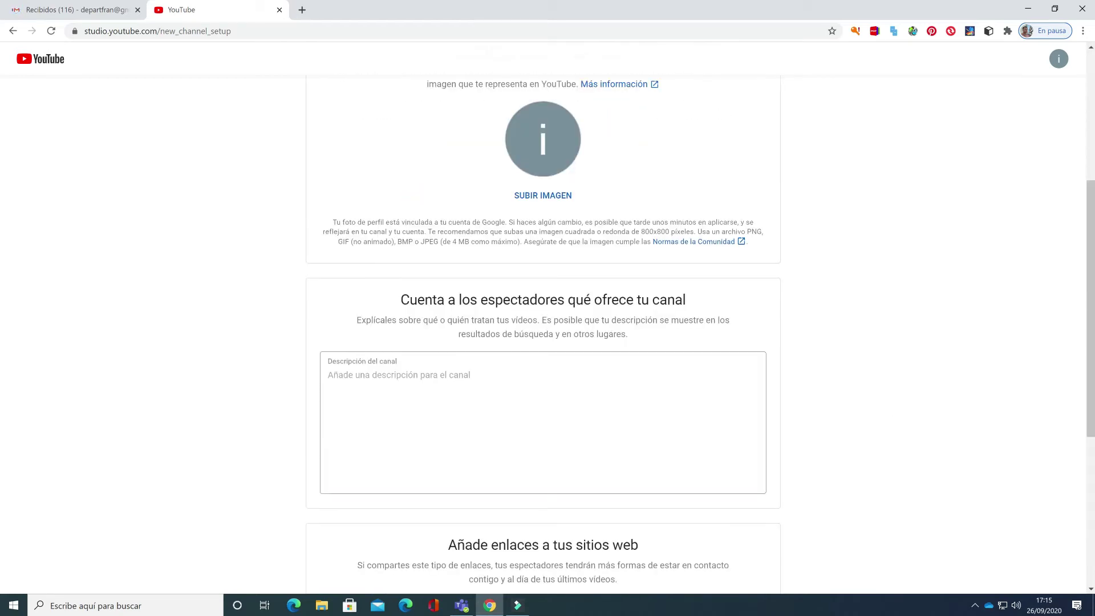
click(328, 375)
text(Trabajos de francés)
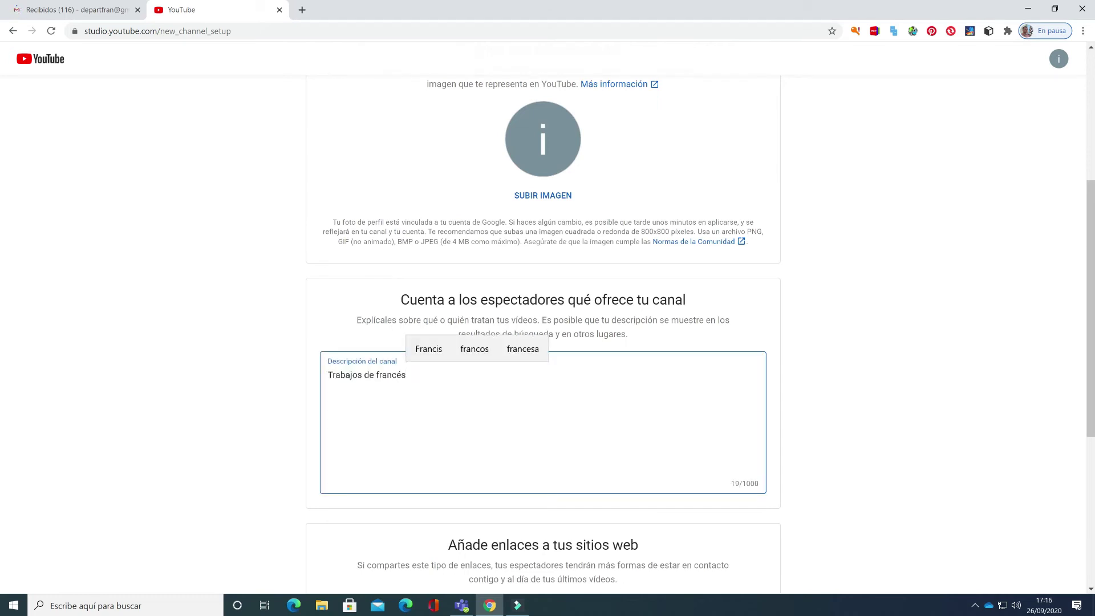
scroll(505, 260, down, 5)
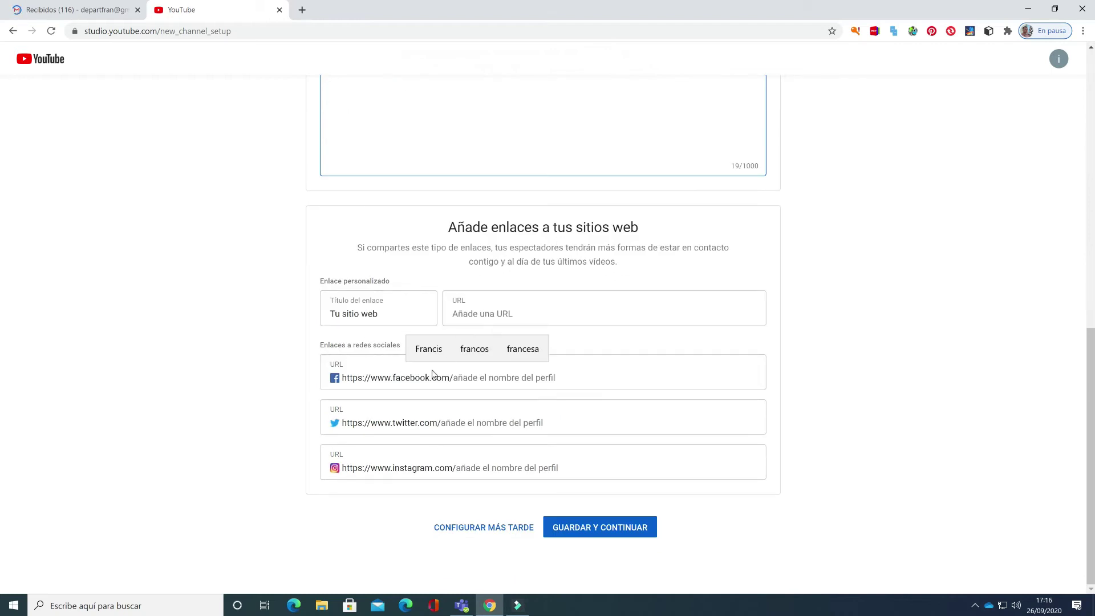
click(594, 533)
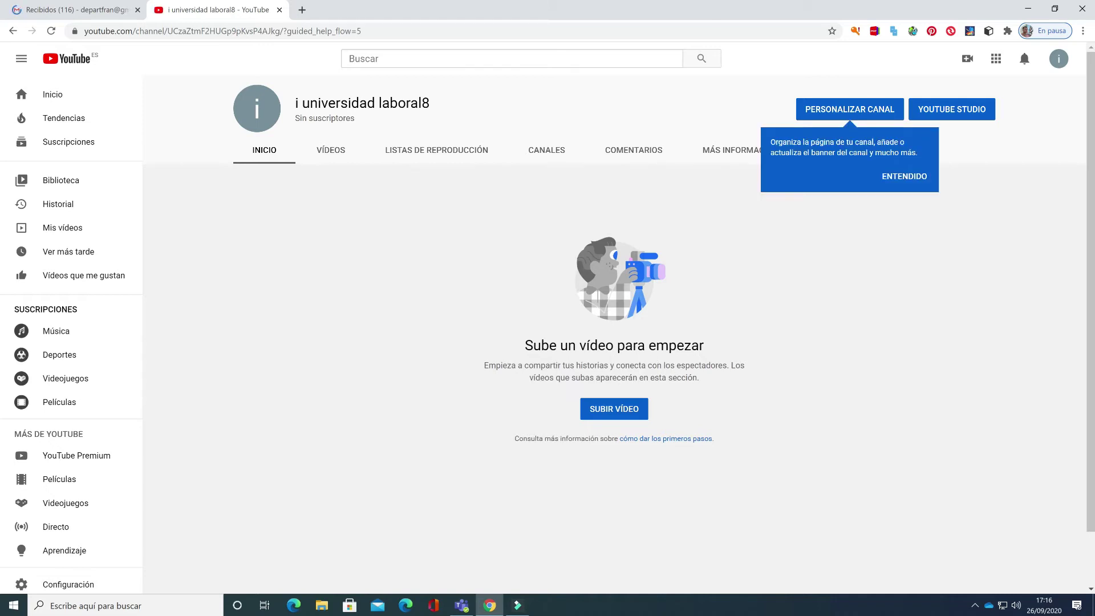
- Start a video upload from the new channel page, then get past the YouTube Studio introduction and close its video
click(621, 414)
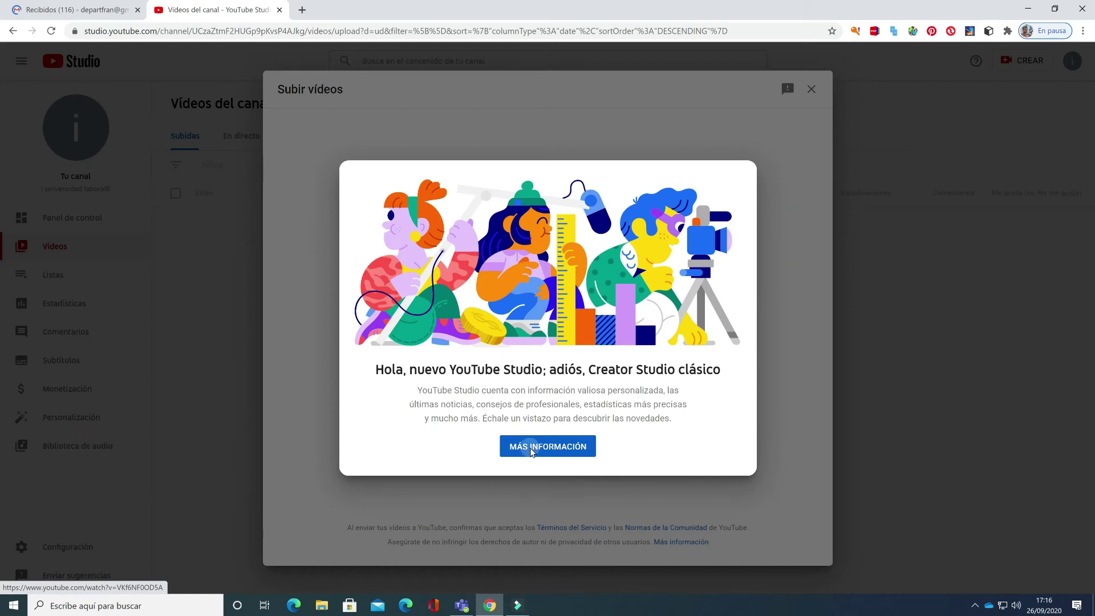
click(530, 451)
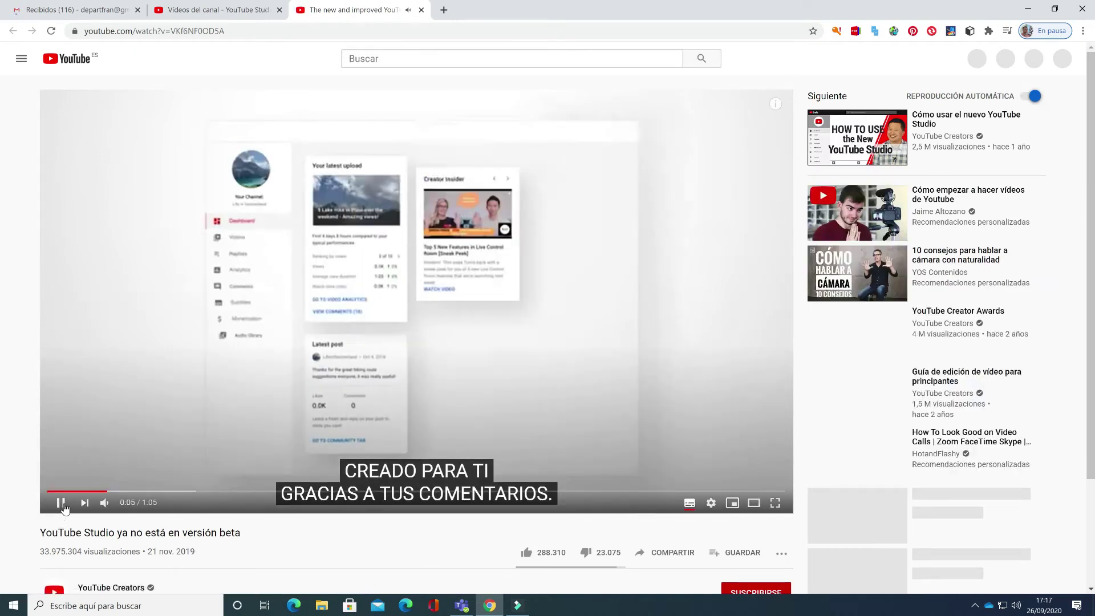
click(61, 503)
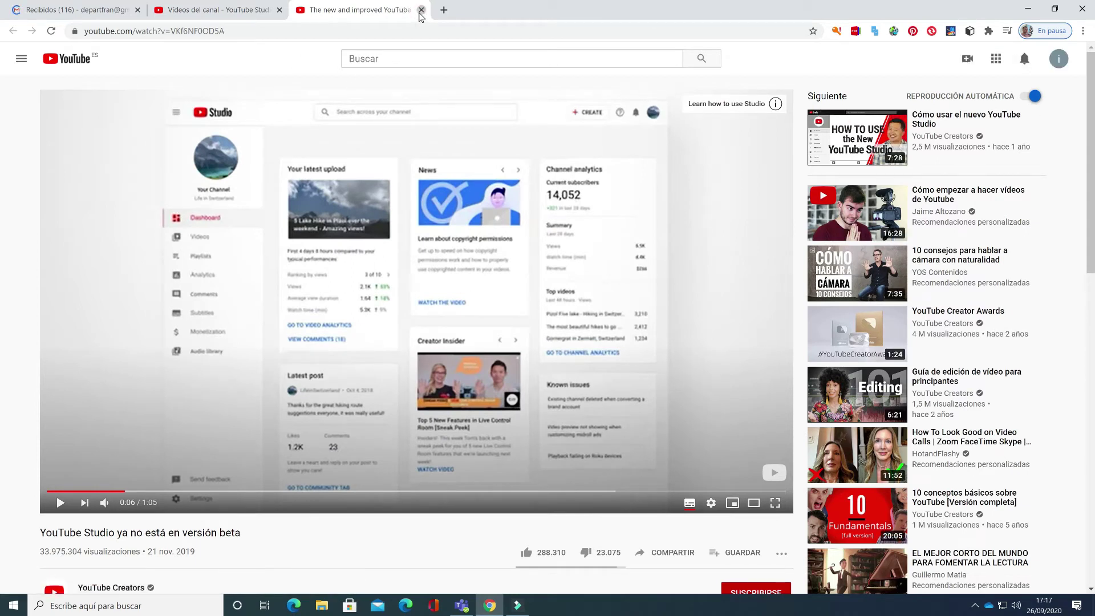
key(ctrl+w)
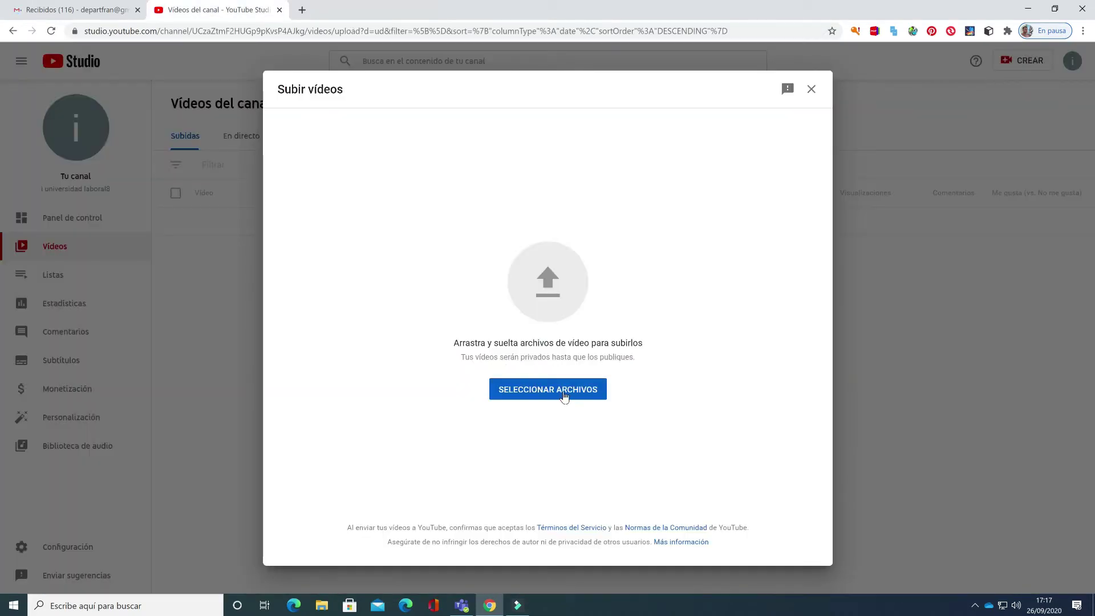
- Select the video file "à + ville1" from the "à + ville" folder and upload it
click(566, 393)
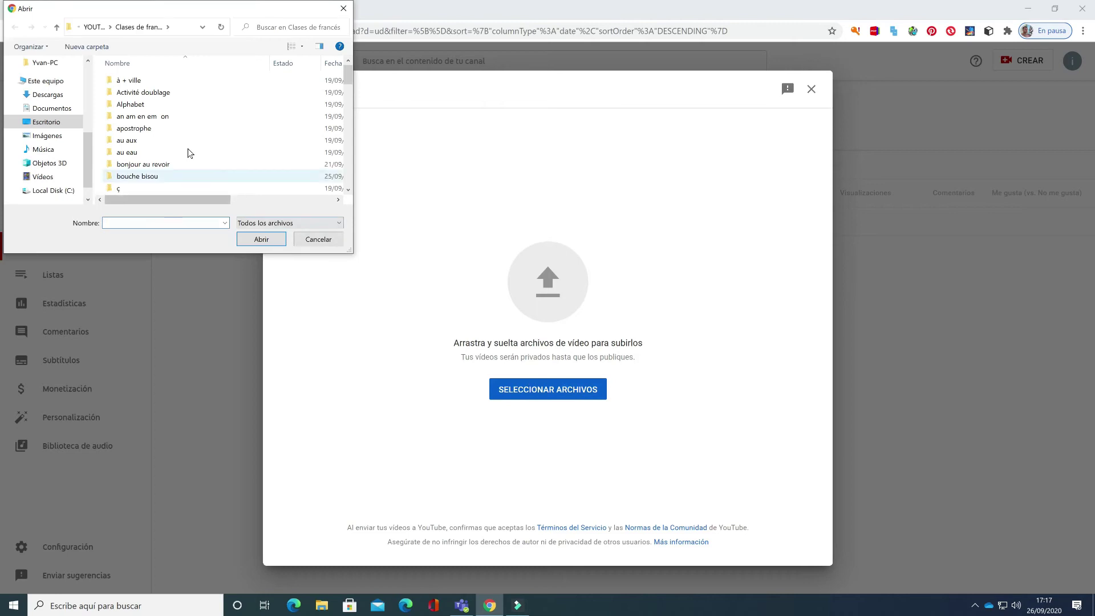
double_click(135, 83)
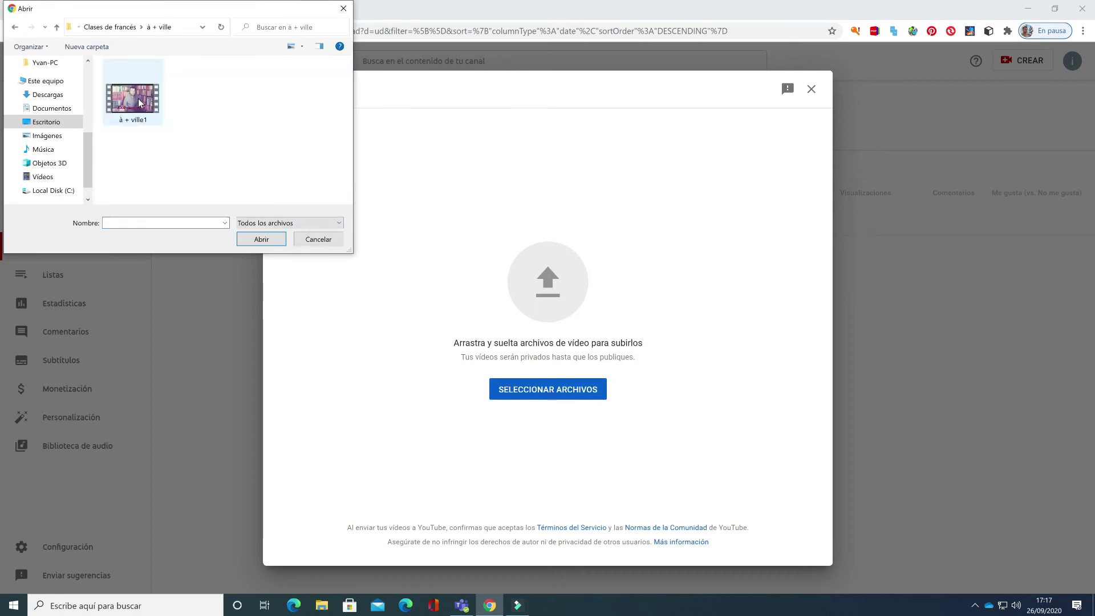
click(138, 98)
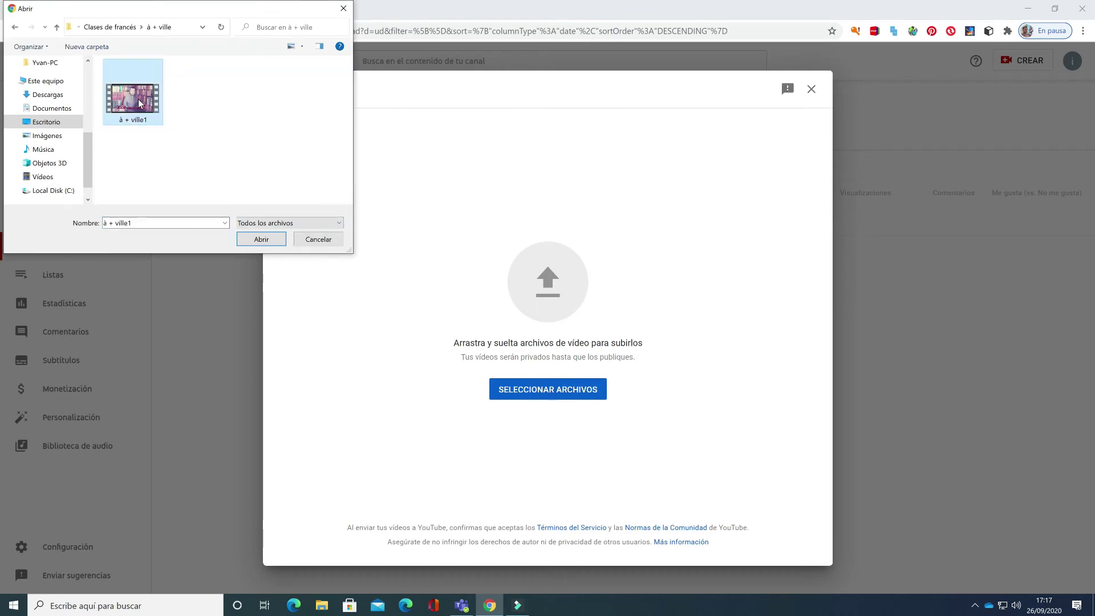
click(259, 240)
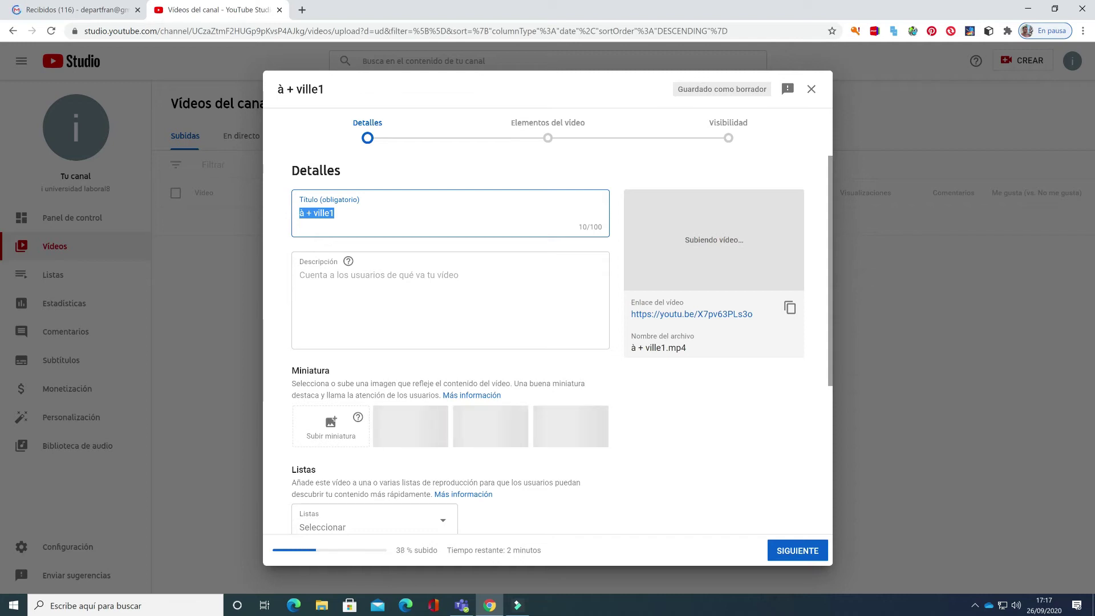
- Keep the title and empty description, mark the video as not made for children, and continue to the video elements
click(316, 274)
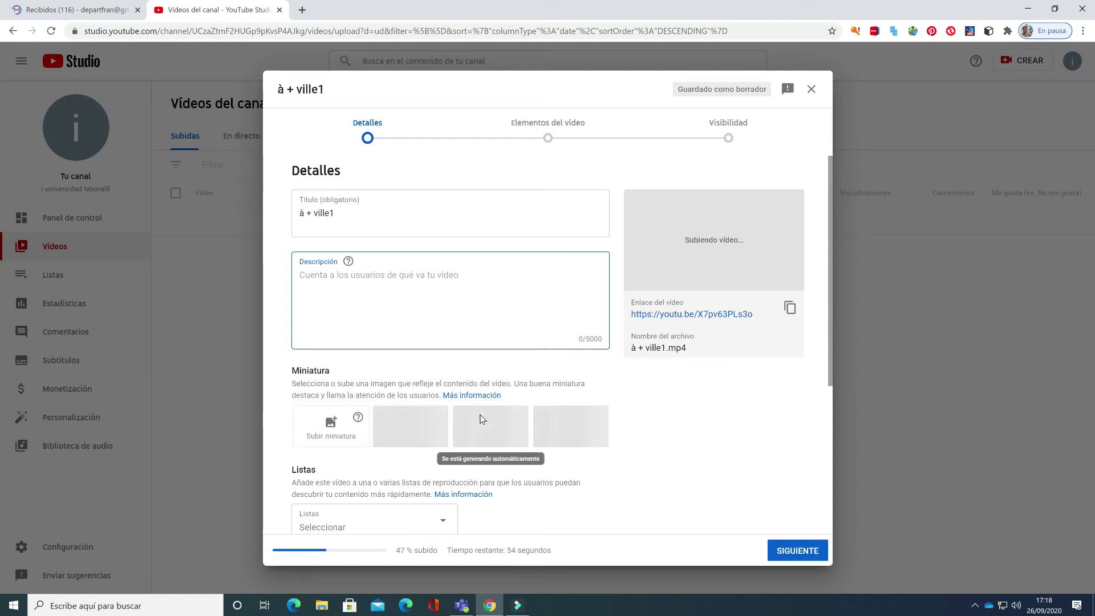
scroll(479, 419, down, 4)
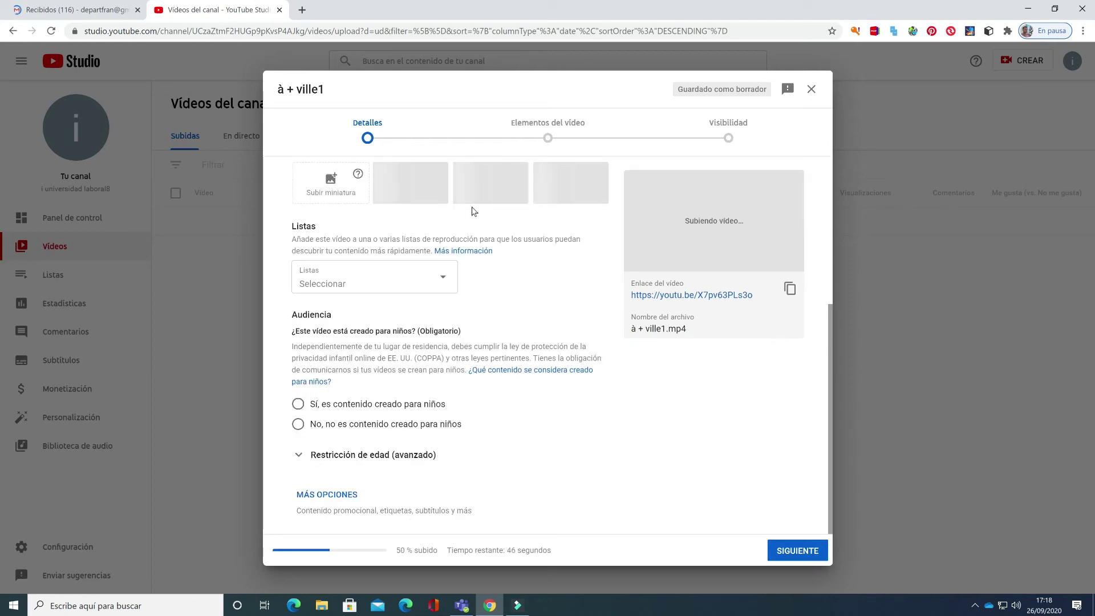
scroll(464, 240, up, 4)
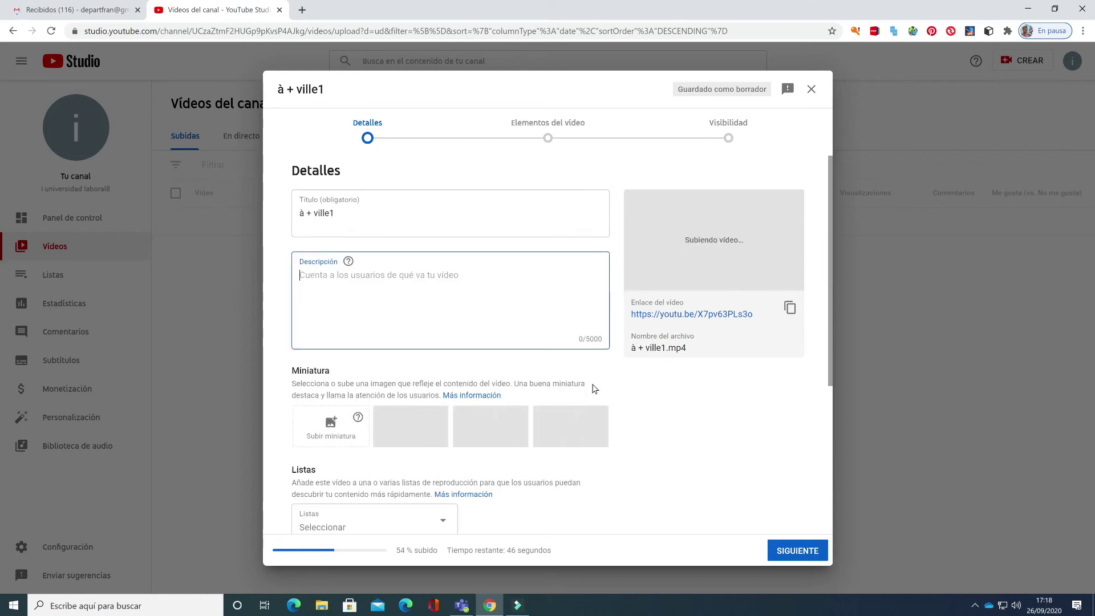
scroll(591, 388, down, 4)
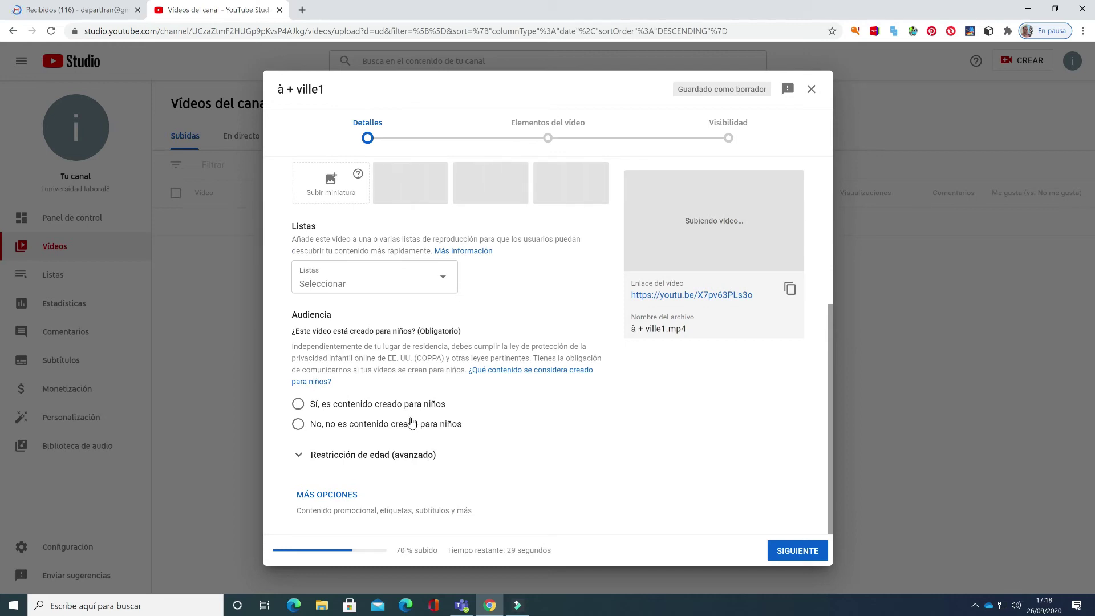
click(789, 560)
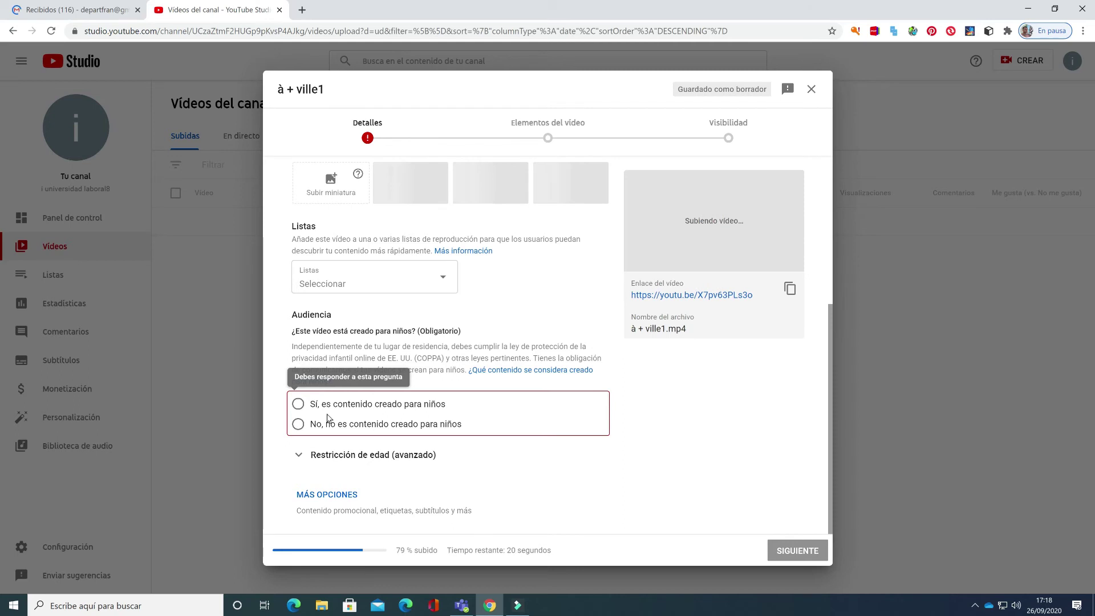
click(298, 427)
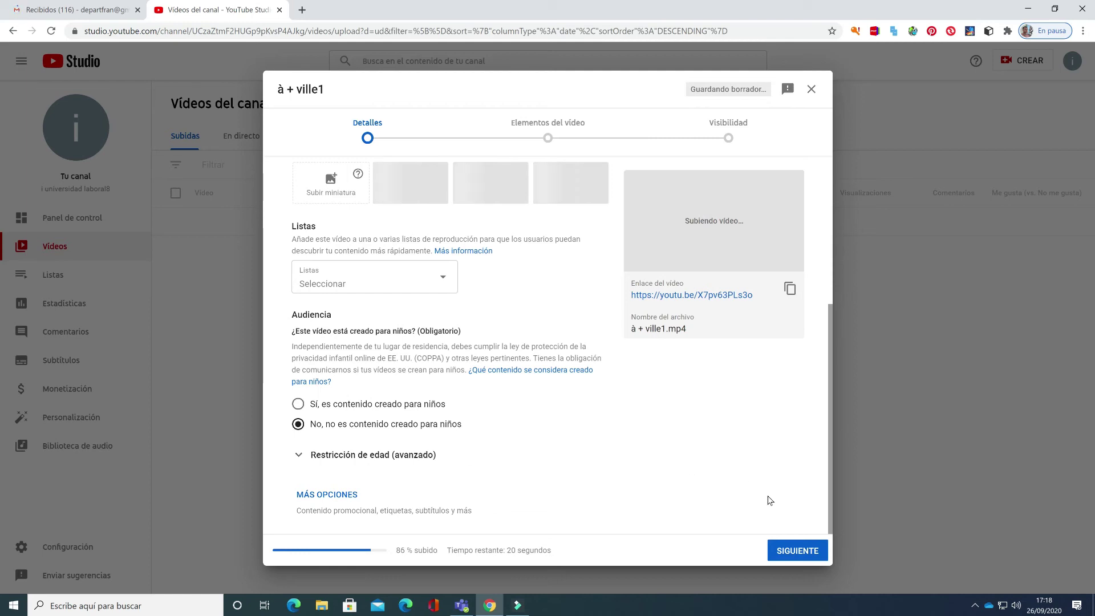
click(783, 551)
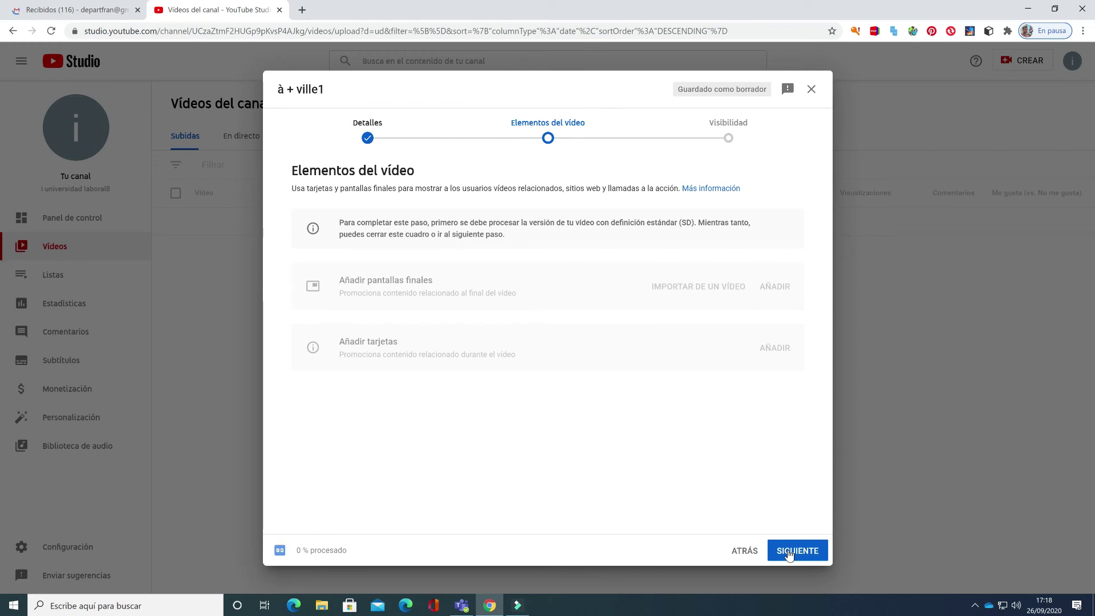
- Skip the video elements and set the video's visibility to Privado
click(789, 555)
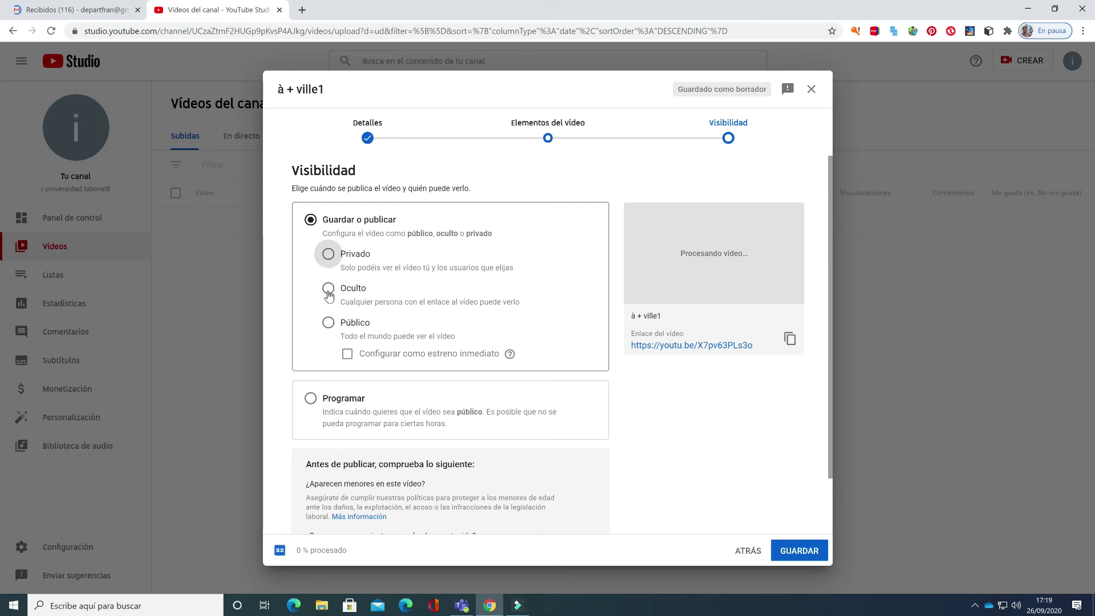
click(329, 254)
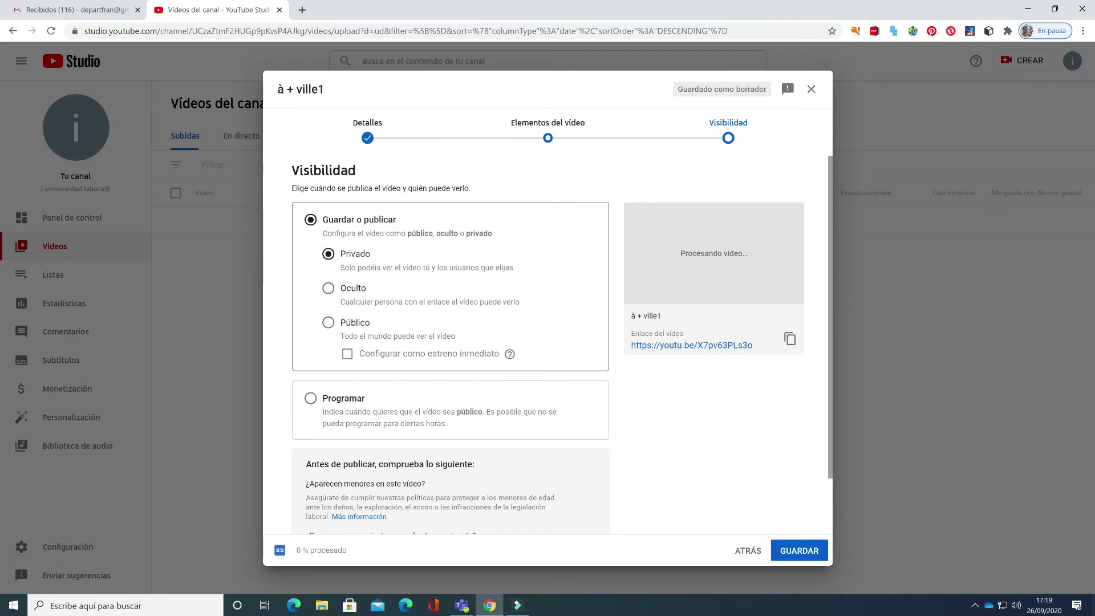
scroll(443, 291, down, 1)
scroll(443, 291, down, 1)
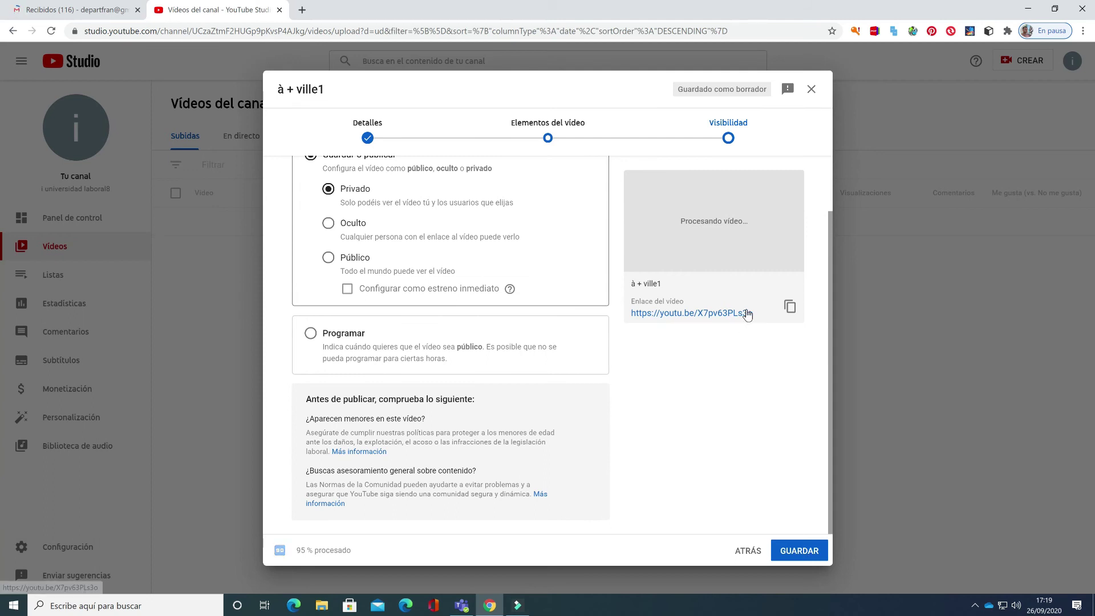
drag(754, 313, 630, 314)
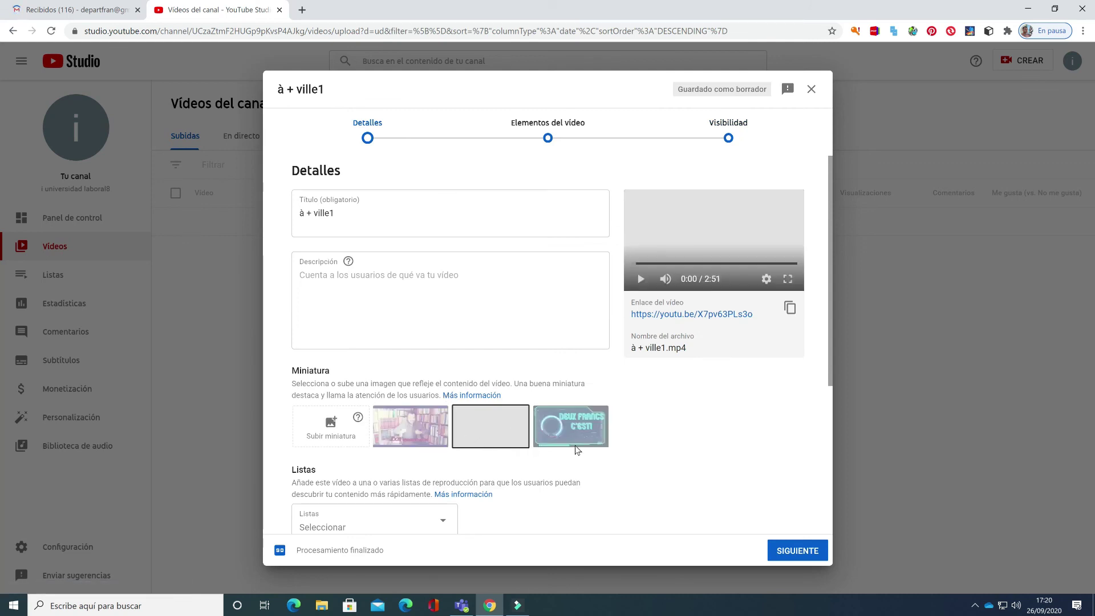
- Try the generated thumbnails in the video details and choose the "à Paris" frame
click(409, 437)
click(577, 436)
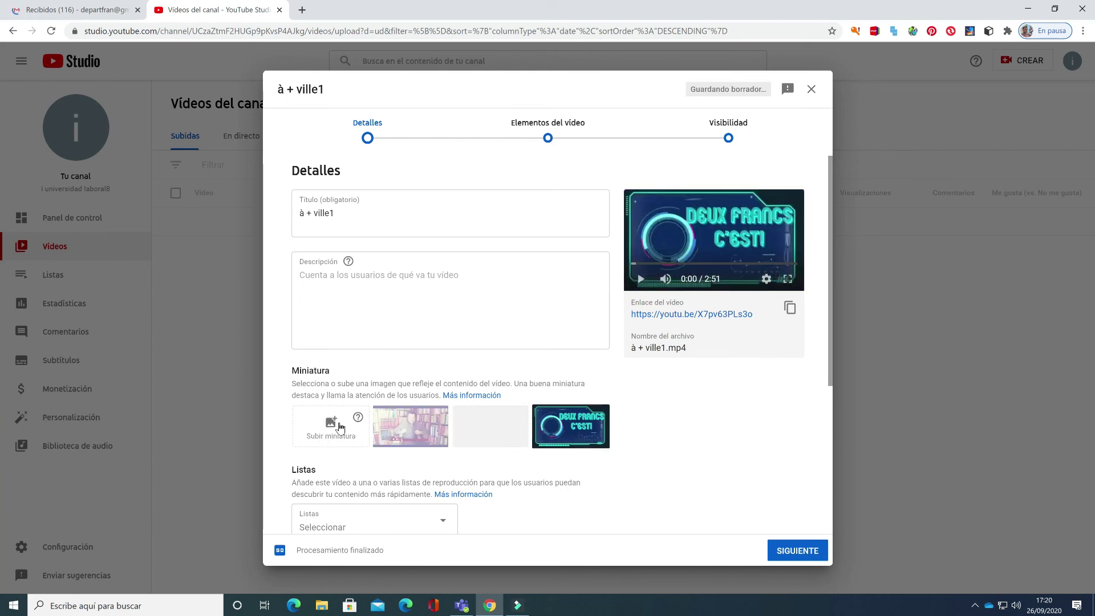
click(331, 429)
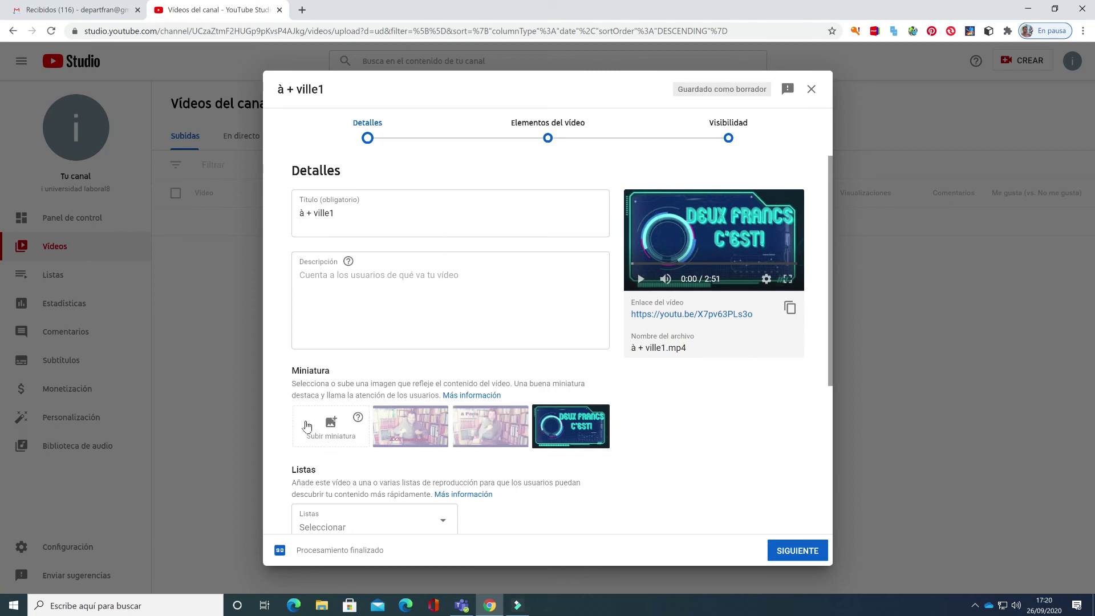
click(486, 427)
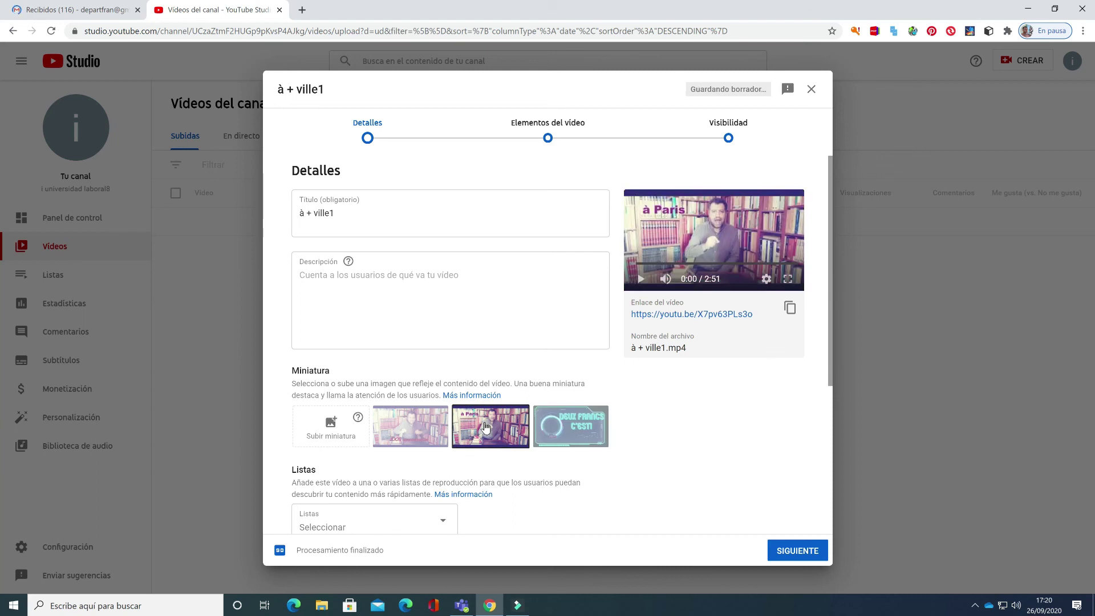